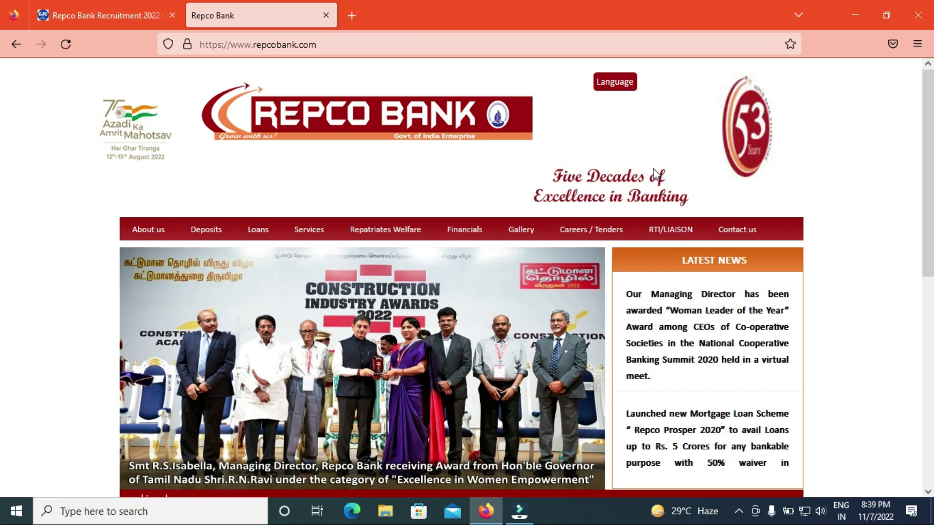
Examine the vacancies, age limit, qualification and fee details in the Repco Bank recruitment article
click(127, 11)
drag(927, 98, 3, 253)
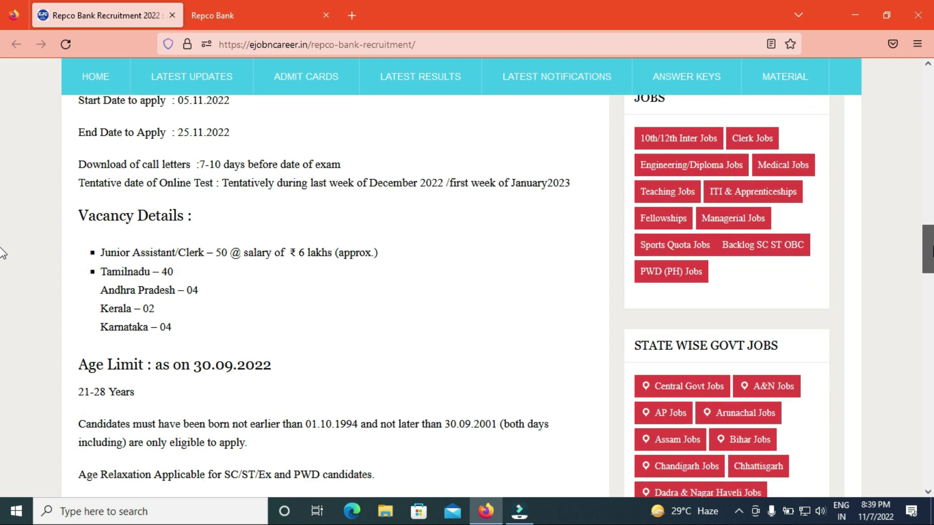
drag(3, 253, 3, 253)
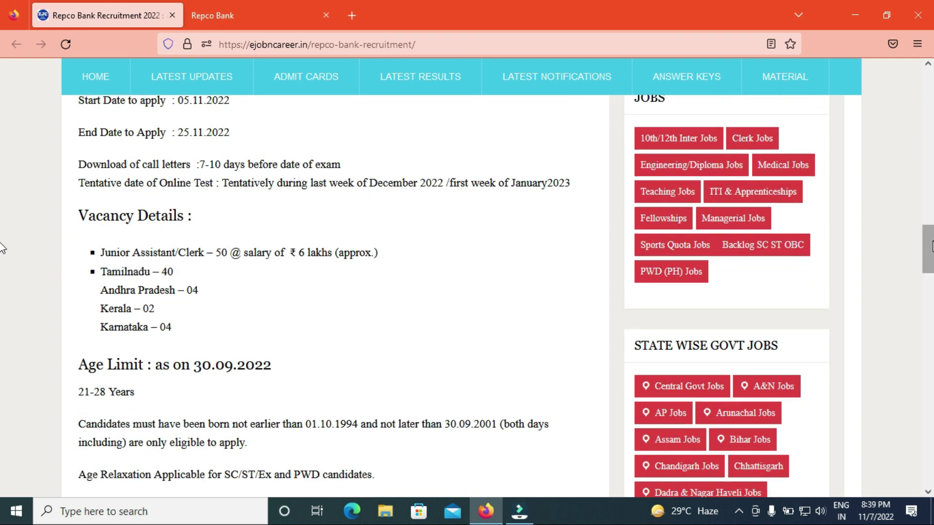
drag(921, 246, 931, 252)
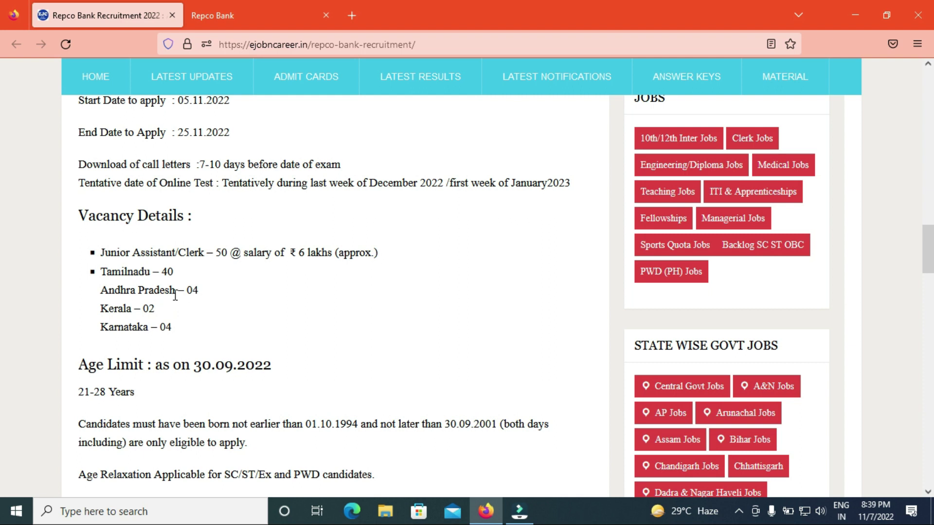
scroll(831, 271, down, 3)
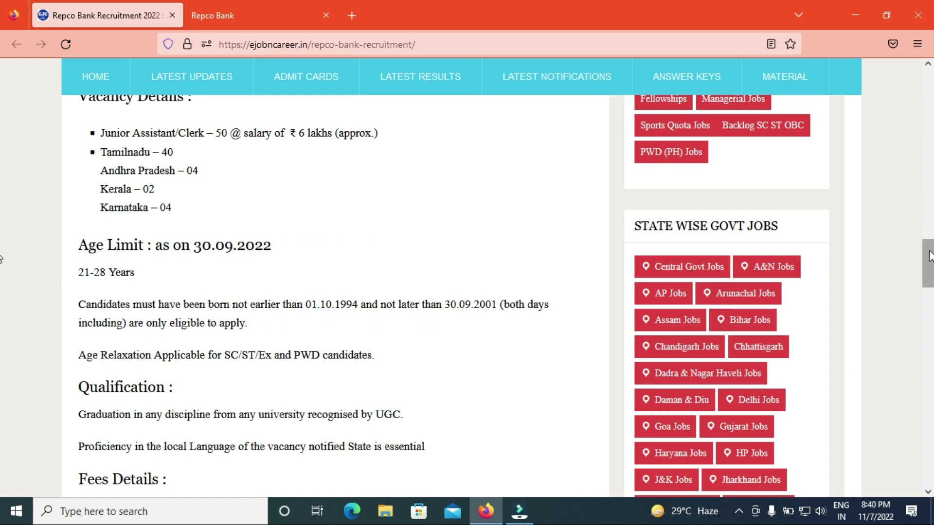
scroll(2, 281, down, 2)
scroll(3, 282, down, 1)
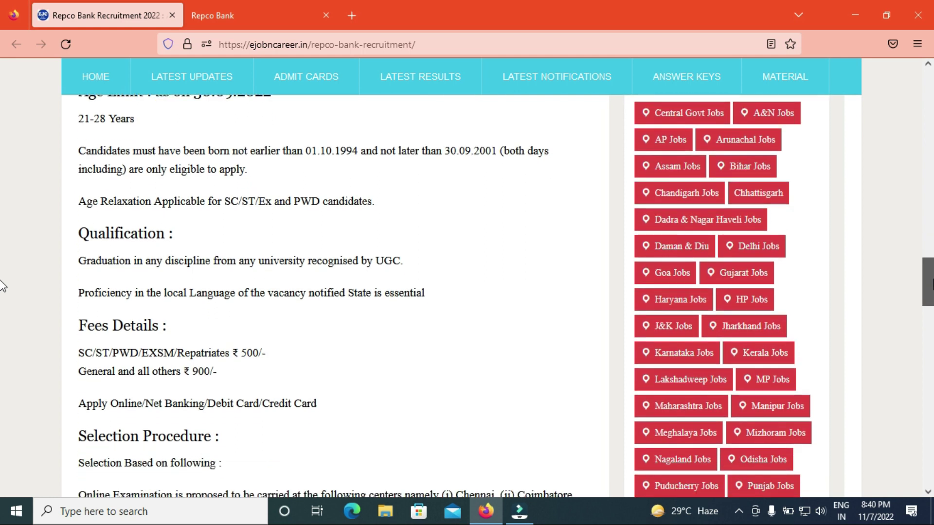
scroll(2, 286, down, 2)
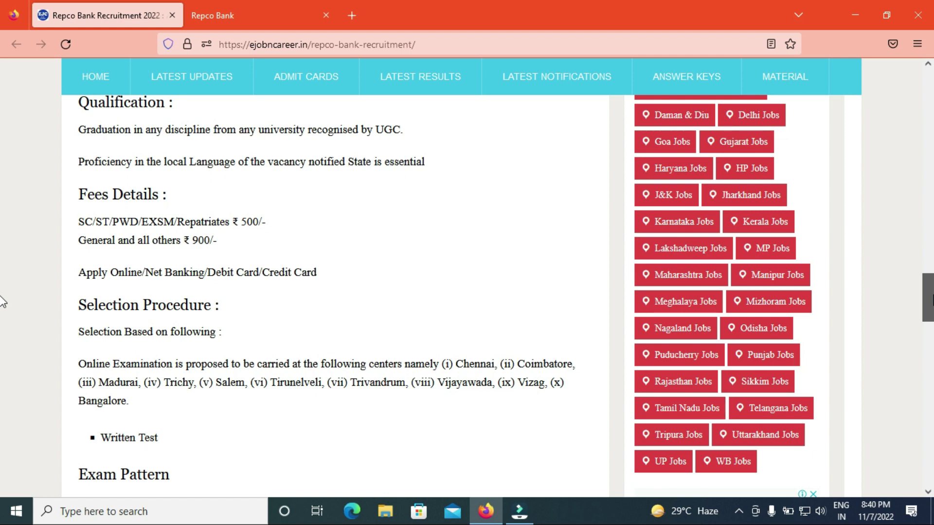
Examine the selection procedure, exam pattern and important links in the Repco Bank recruitment article
scroll(3, 302, down, 4)
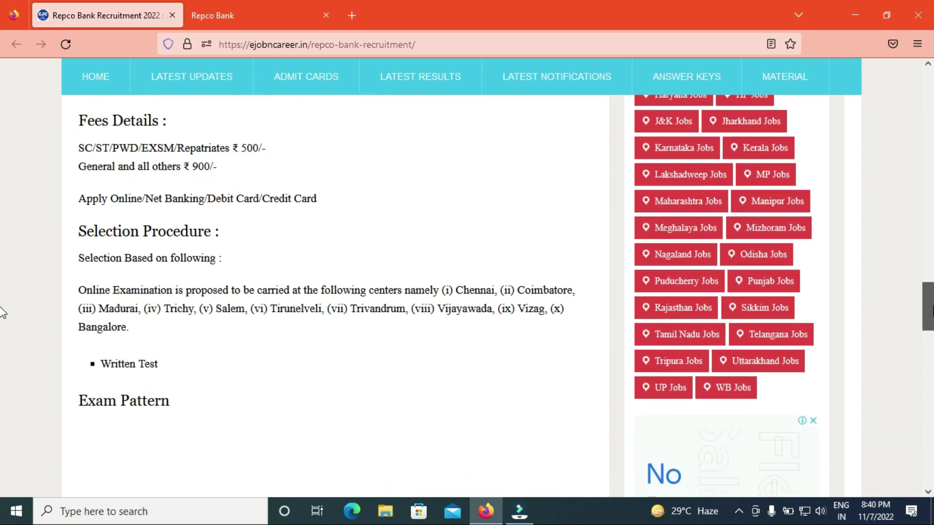
scroll(3, 328, down, 2)
scroll(4, 329, up, 4)
scroll(3, 340, down, 4)
scroll(2, 355, up, 1)
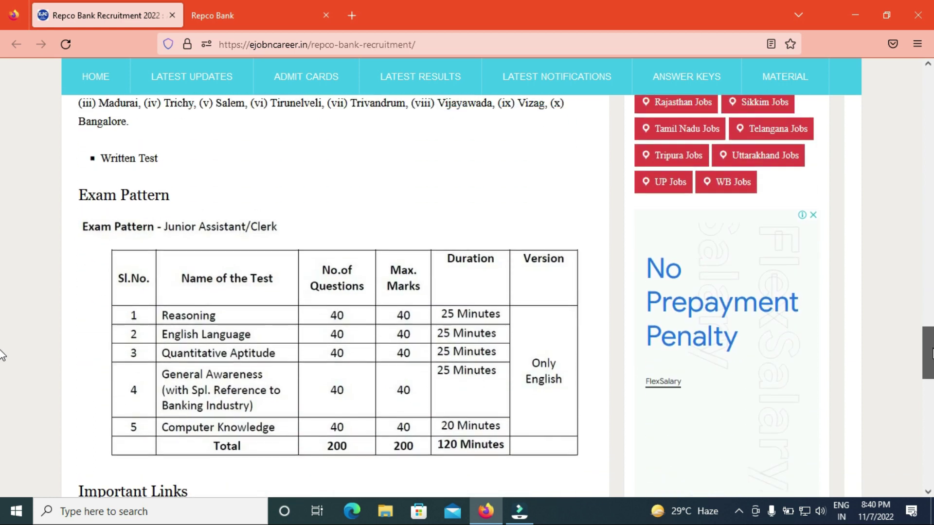
scroll(2, 356, up, 5)
scroll(1, 321, down, 1)
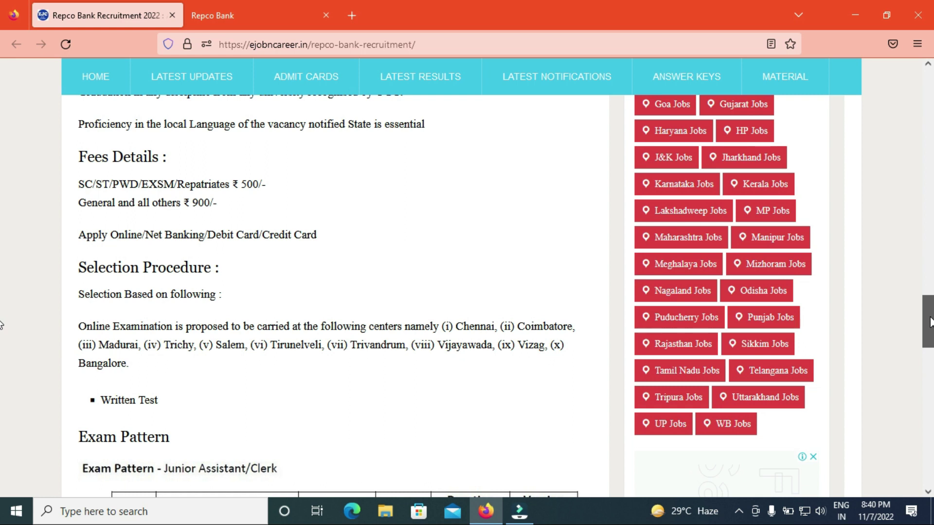
drag(929, 321, 930, 346)
drag(1, 343, 5, 392)
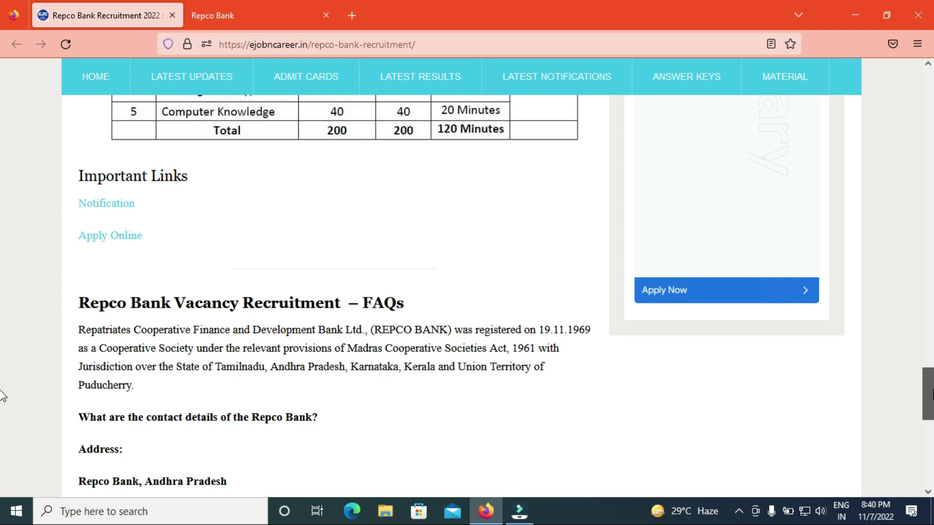
Open the article's Apply Online link in a new tab and switch to the Repco Bank Careers page
scroll(5, 392, up, 4)
right_click(115, 438)
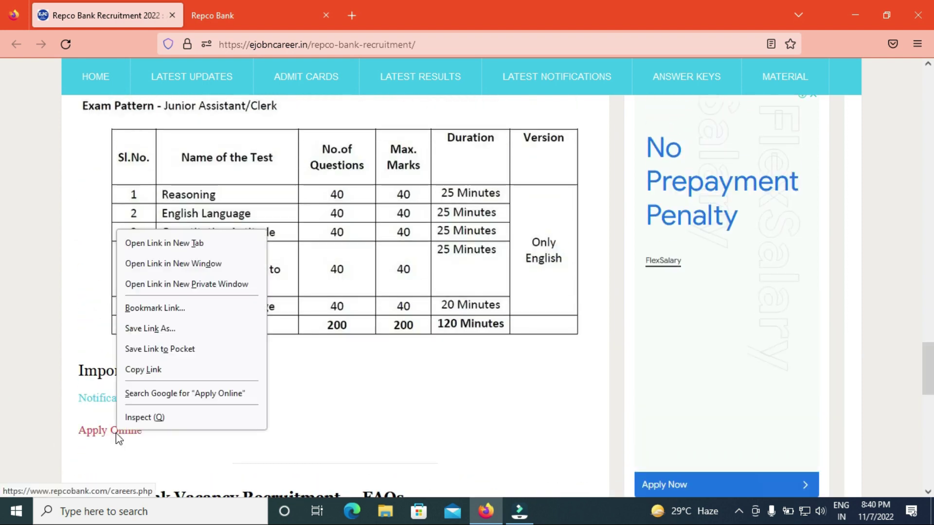
click(178, 243)
click(226, 10)
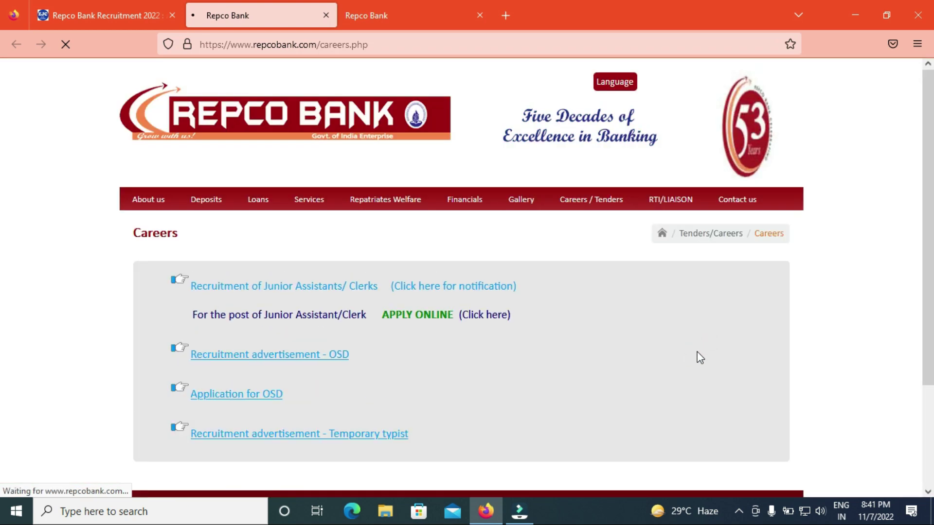
Open the online application for the Junior Assistant/Clerk post and start a new registration
click(426, 317)
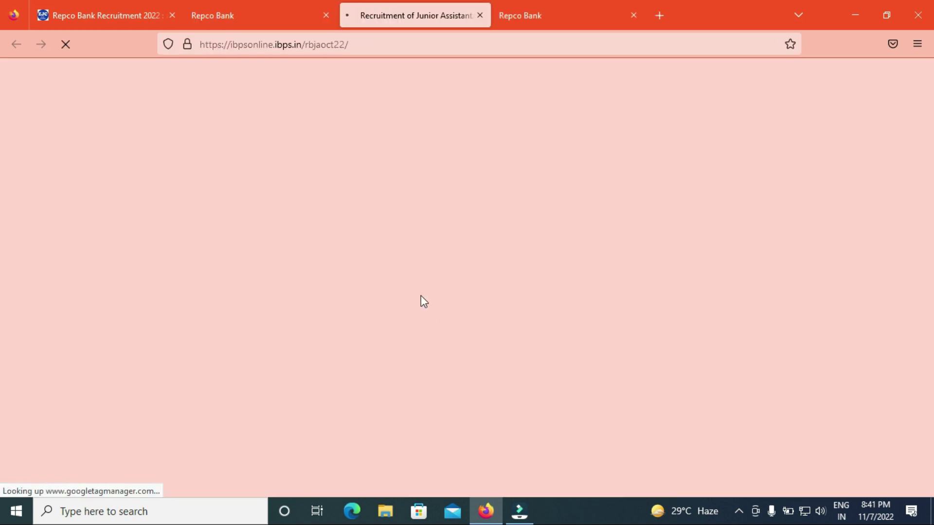
click(231, 19)
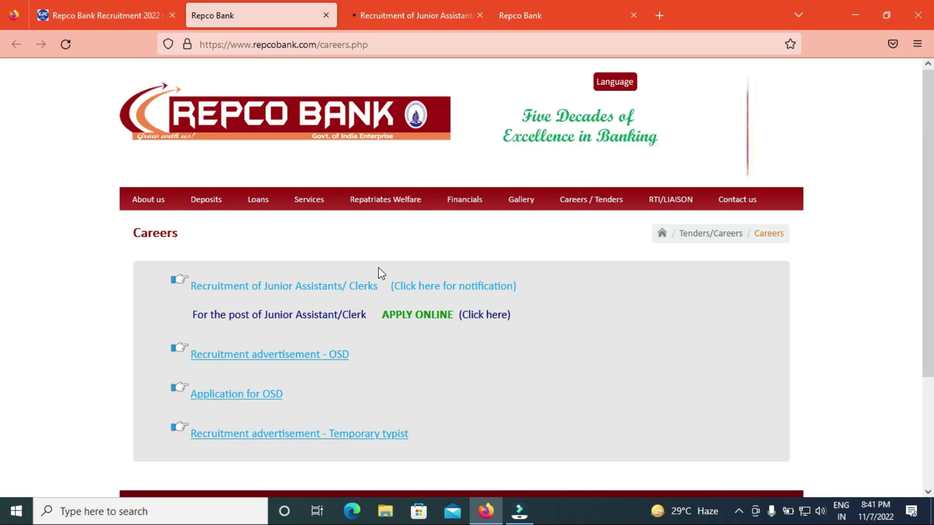
click(431, 5)
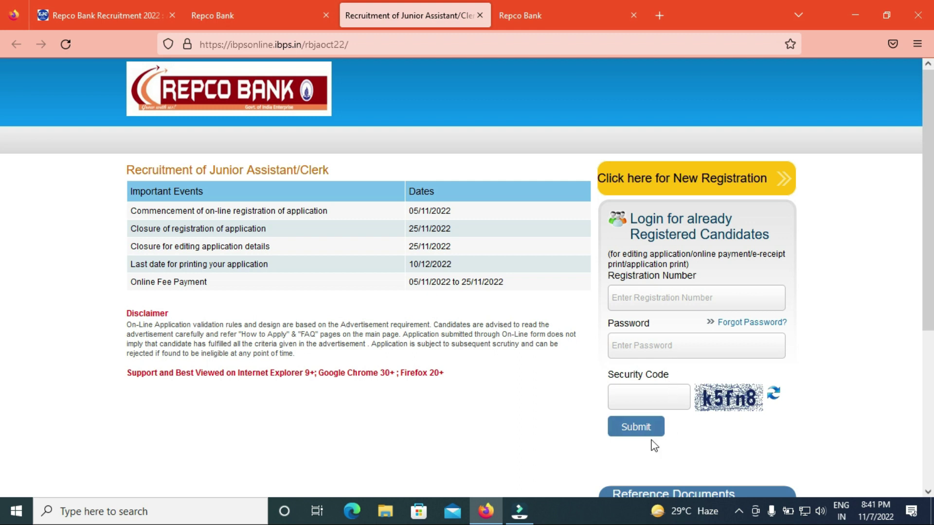
click(629, 179)
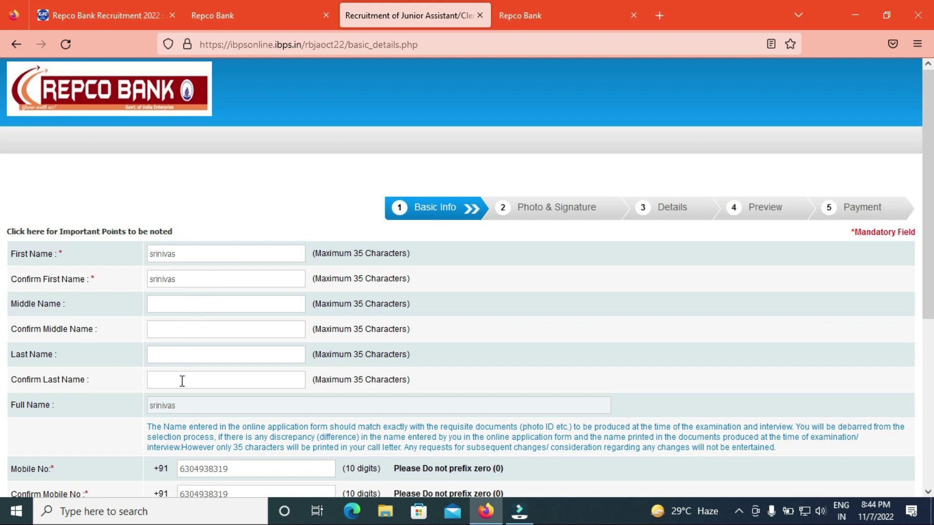
Review the basic info entries and choose gmail.com as the email domain
drag(929, 274, 931, 376)
drag(2, 377, 278, 366)
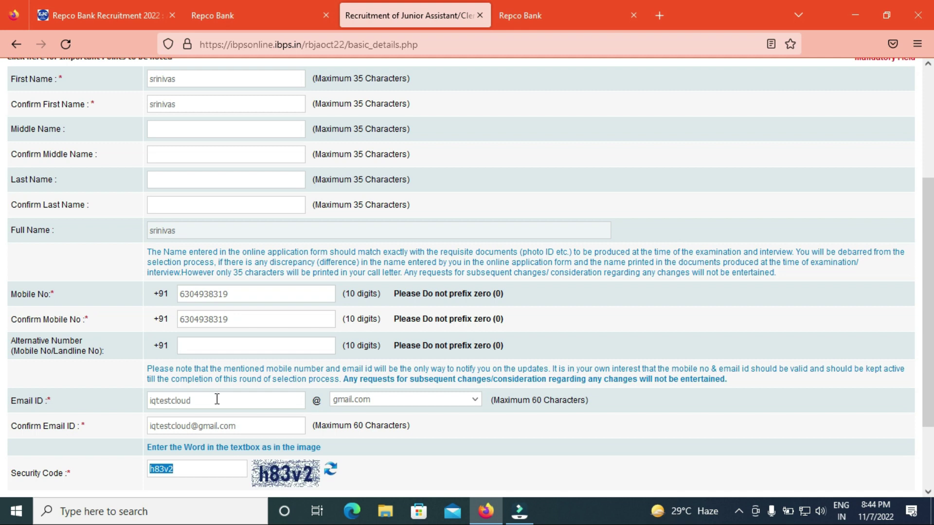
click(417, 399)
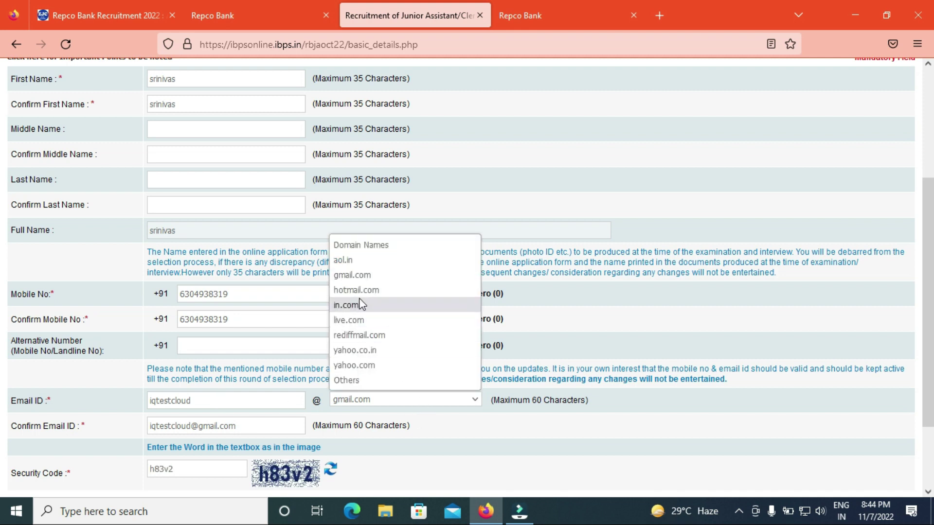
click(355, 275)
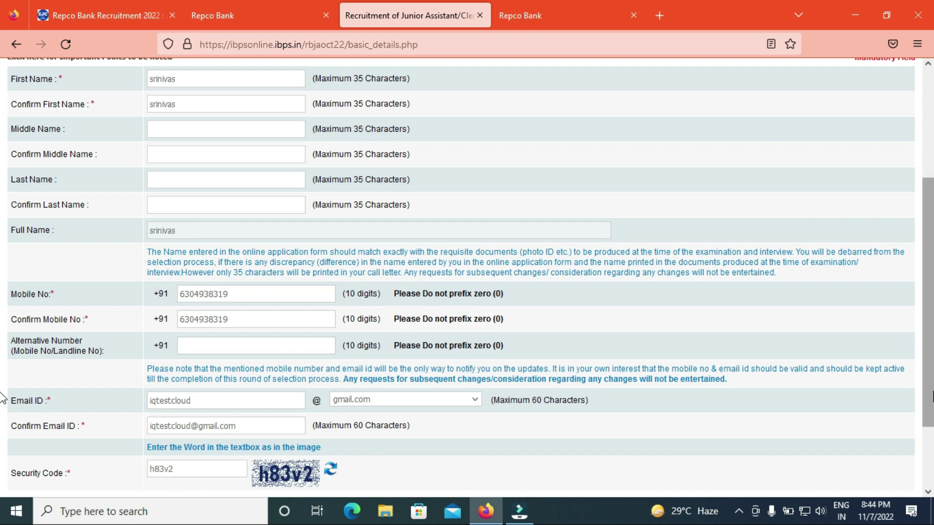
Save the basic info, confirm that the data is correct and proceed to the Photo & Signature stage
scroll(3, 452, down, 3)
click(883, 432)
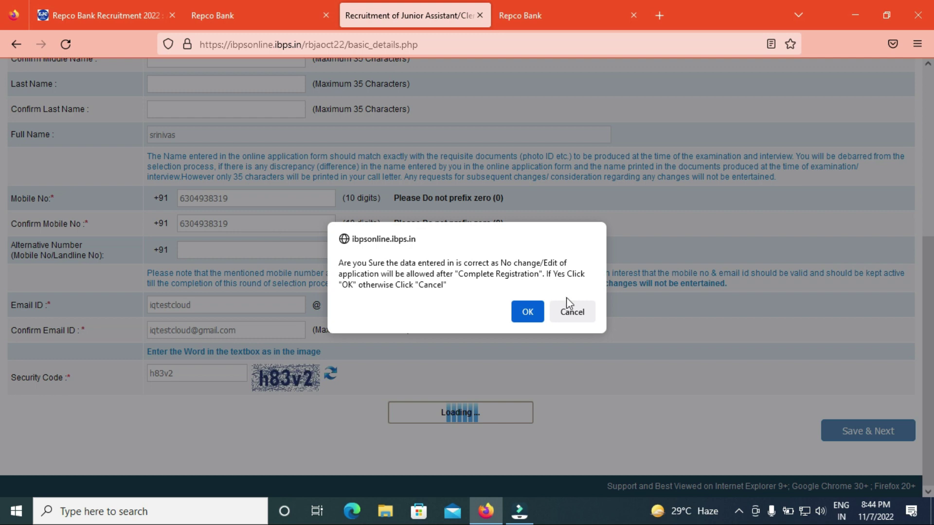
click(528, 312)
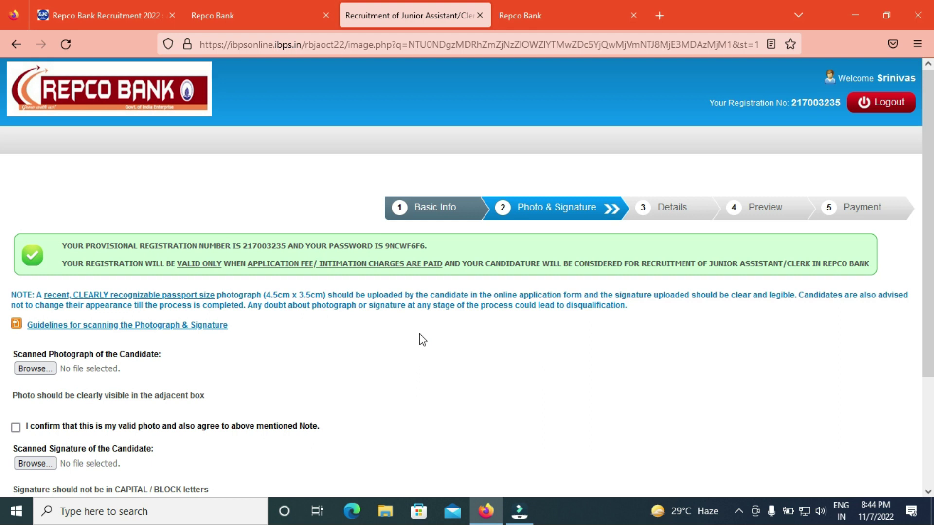
Accept the declarations confirming that the signature and the photo are valid
scroll(419, 339, down, 3)
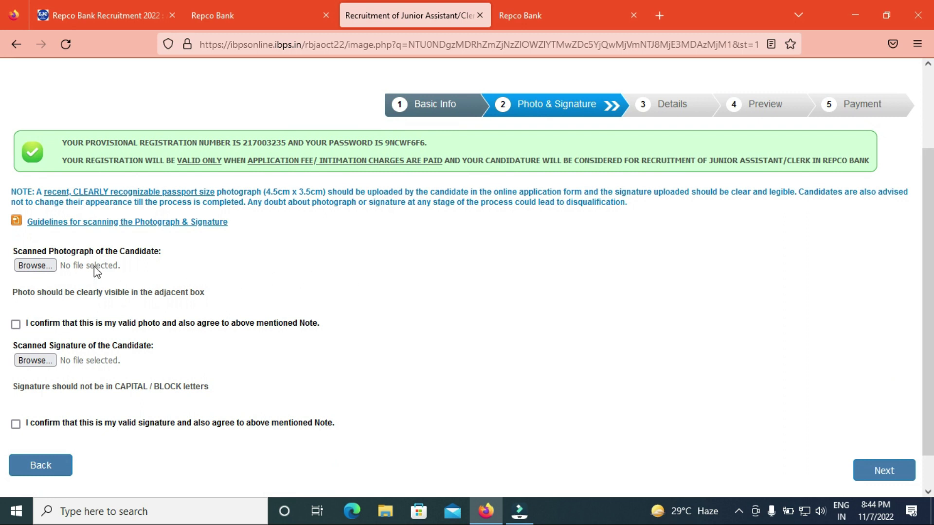
click(16, 424)
click(16, 325)
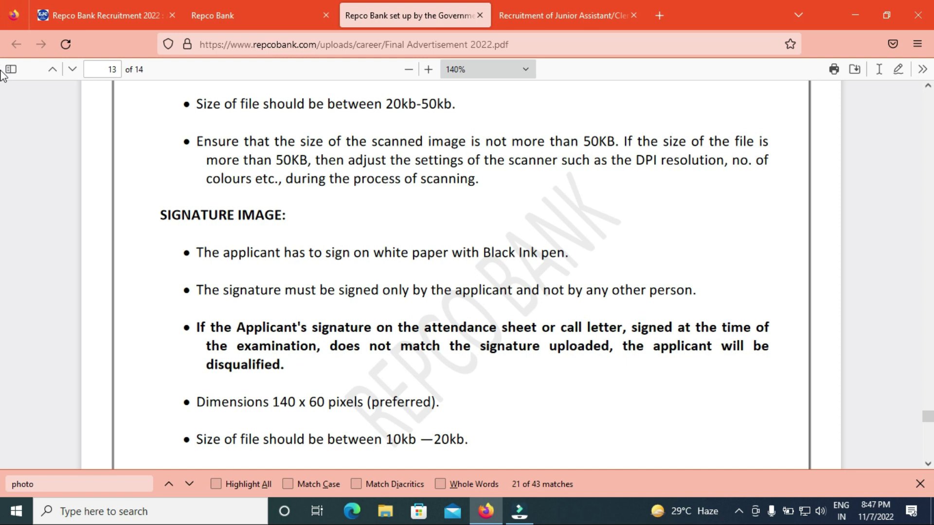
Check the photo and signature image requirements in the advertisement PDF, and advance the application to the Details stage
click(928, 86)
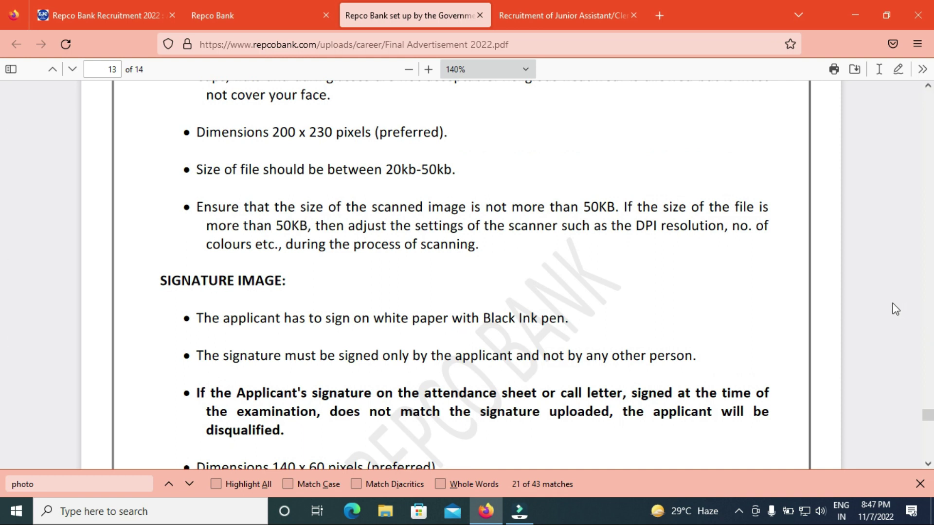
click(928, 465)
click(928, 465)
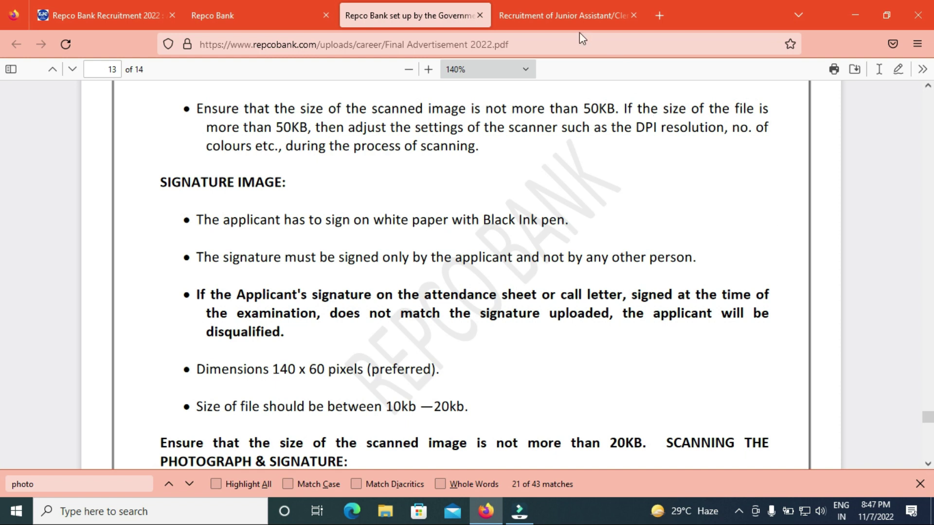
click(588, 15)
scroll(2, 253, down, 4)
click(884, 430)
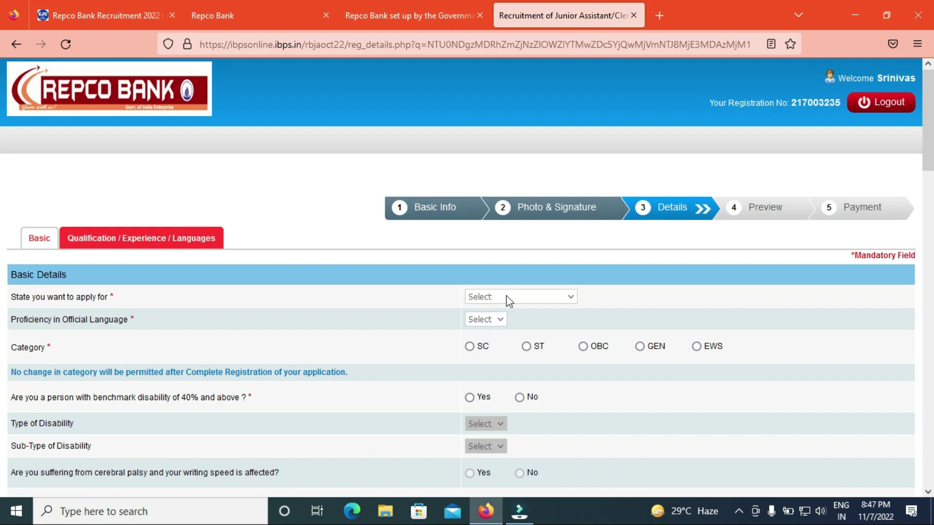
Set the state to Andhra Pradesh, official language proficiency to Telugu, category to GEN and benchmark disability to No
click(524, 299)
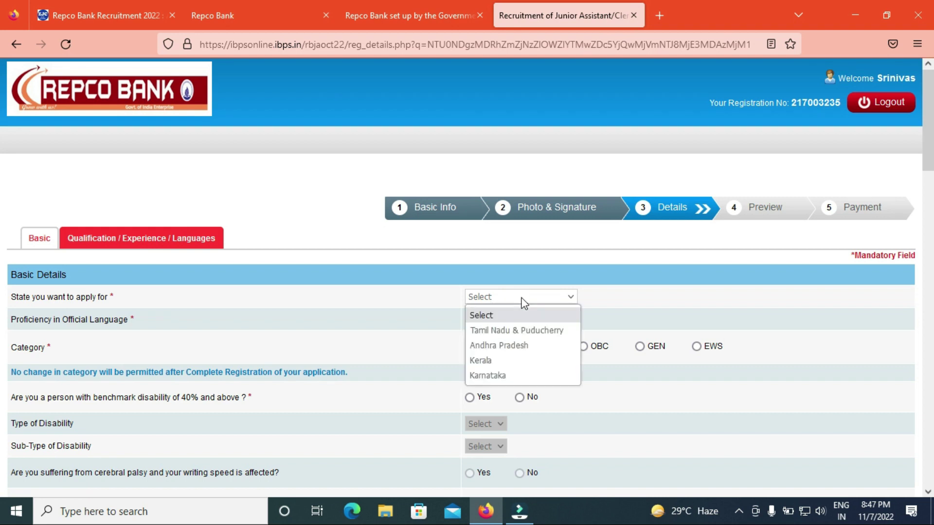
click(511, 345)
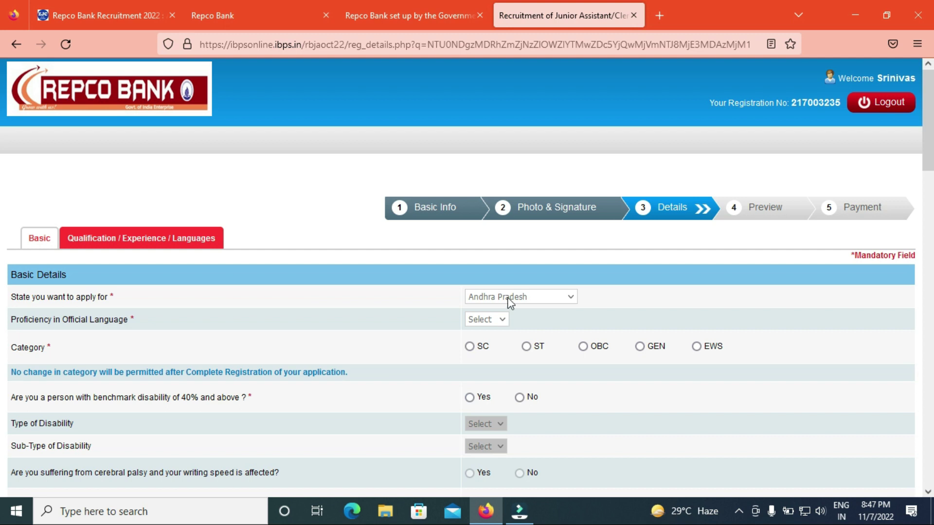
click(501, 320)
click(484, 355)
click(639, 347)
click(578, 334)
click(519, 398)
Answer No to the widow/divorced women relaxation, Ex-Serviceman and disabled Ex-Servicemen questions
scroll(3, 184, down, 3)
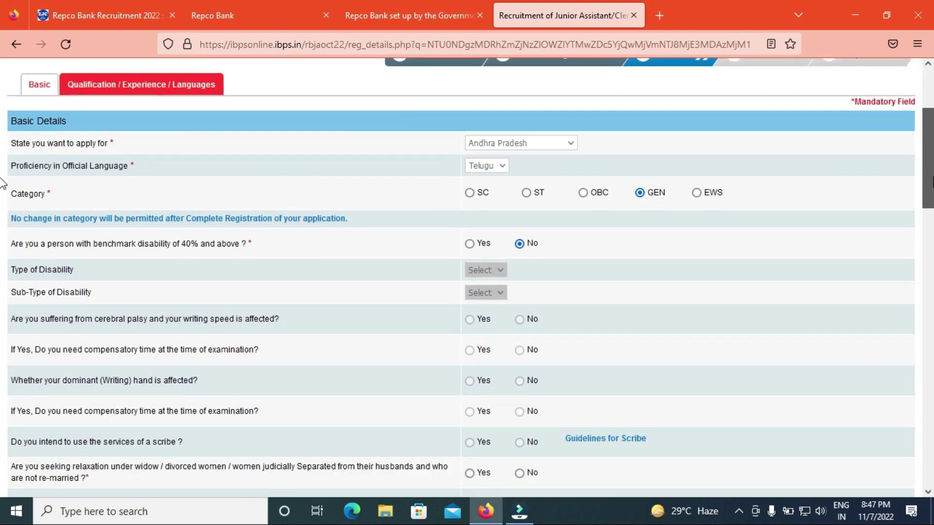
scroll(2, 184, down, 1)
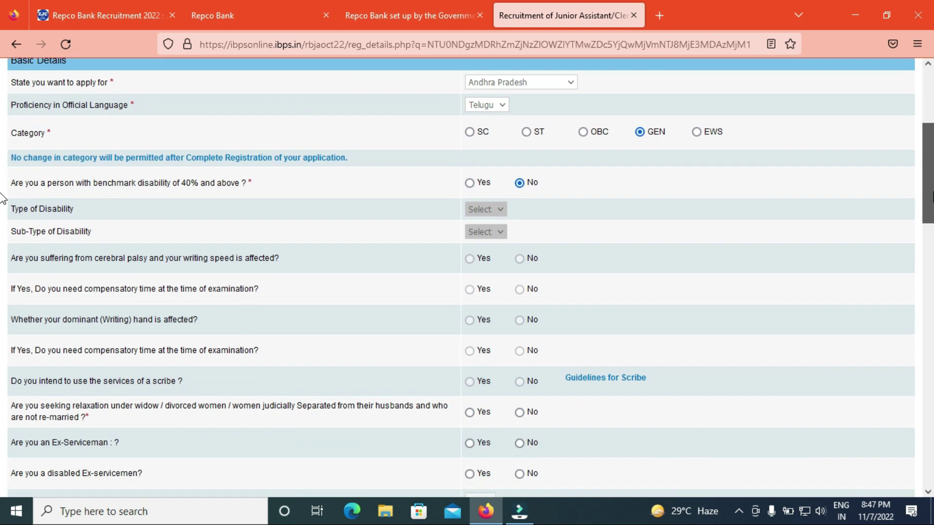
scroll(3, 199, down, 1)
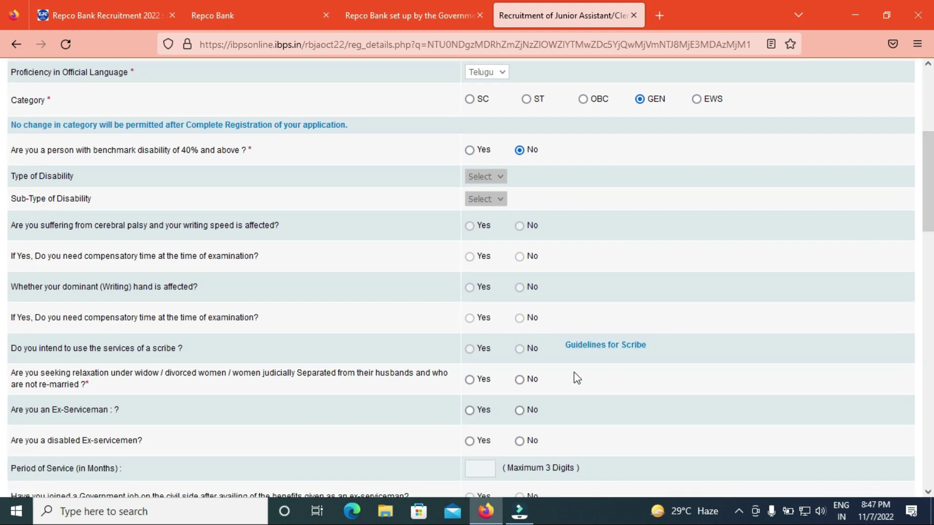
click(520, 380)
click(519, 410)
click(519, 441)
Answer No to the 1984 riots family and repatriate questions, and set the religion to Hindu
scroll(2, 227, down, 3)
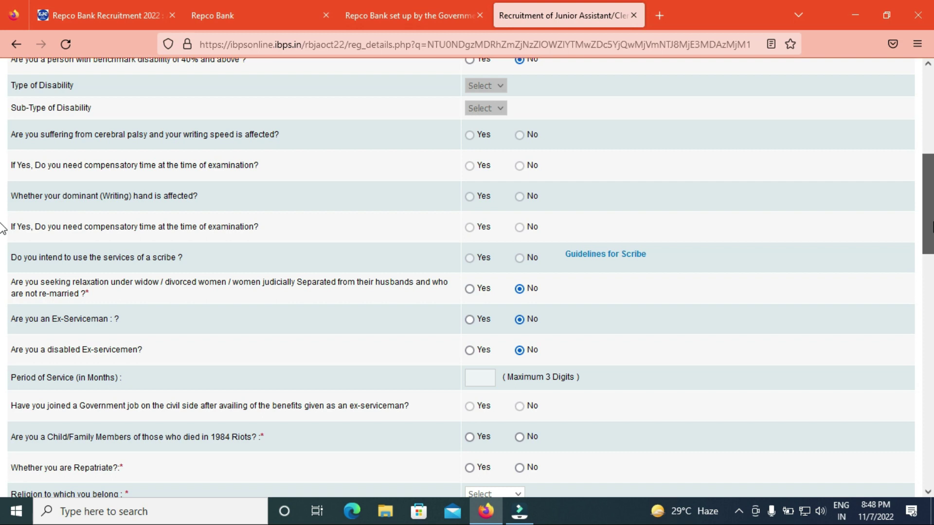
scroll(2, 227, down, 2)
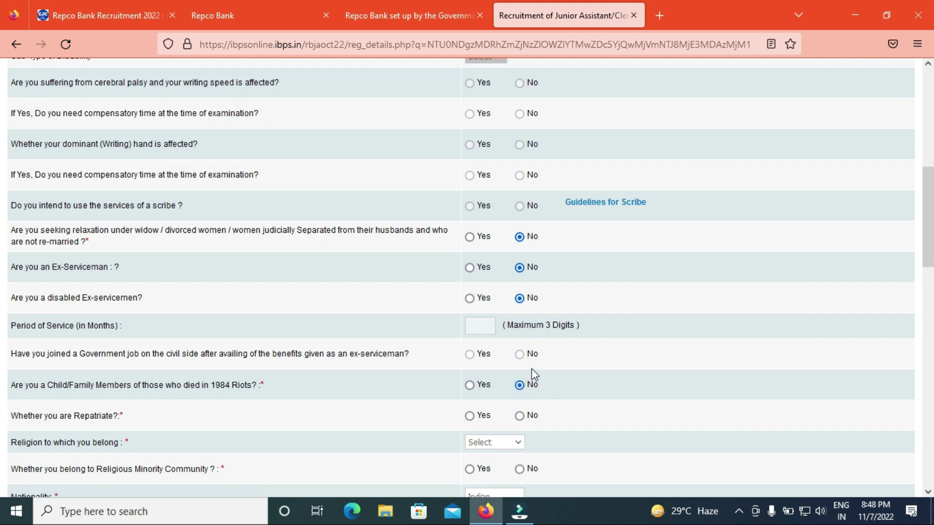
click(519, 416)
click(492, 444)
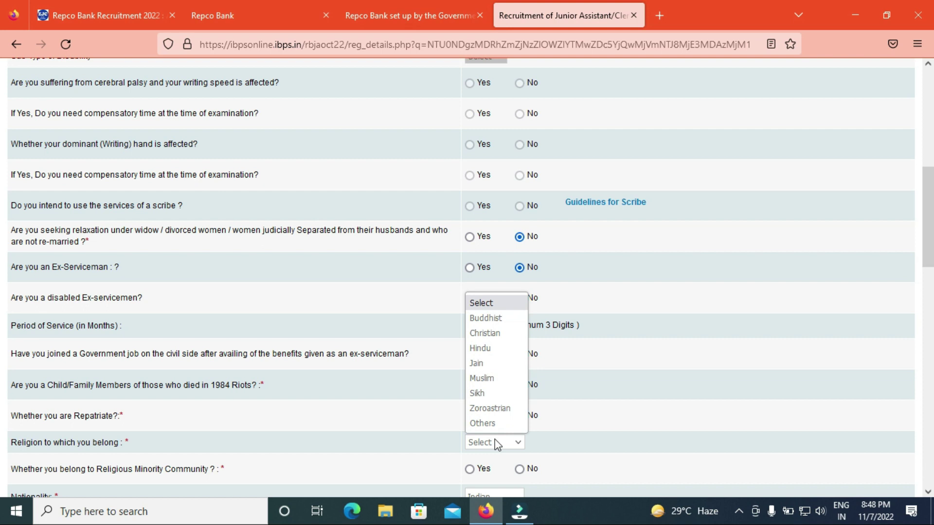
click(482, 350)
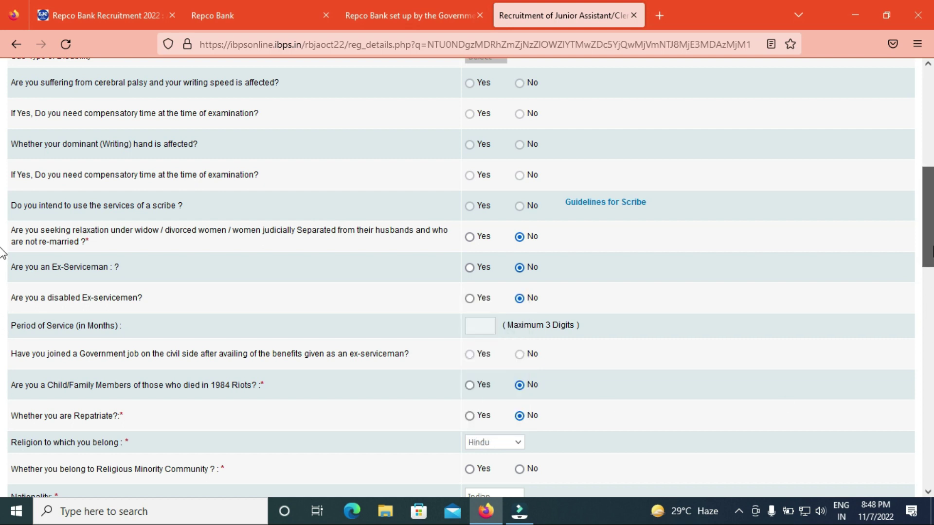
Answer No to the religious minority community question and set the centre of online exam to Vijayawada
scroll(3, 272, down, 3)
scroll(3, 272, down, 1)
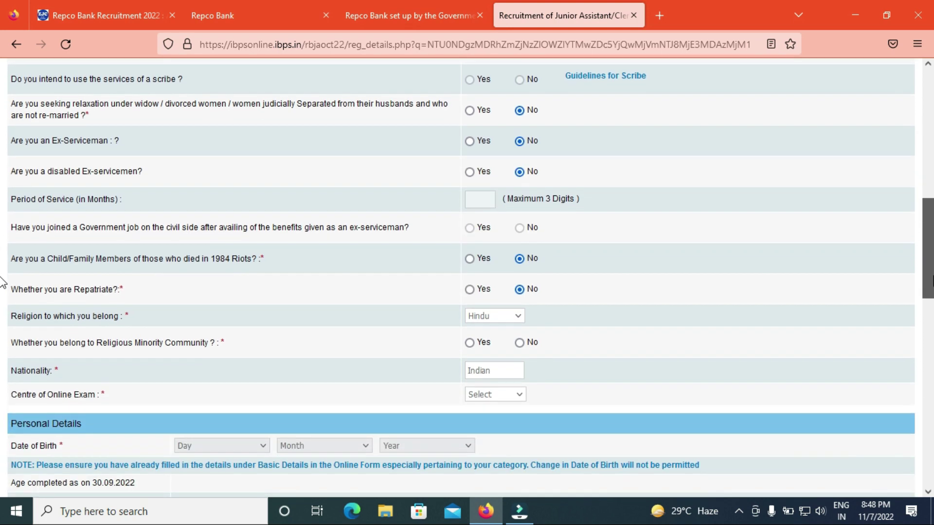
click(519, 340)
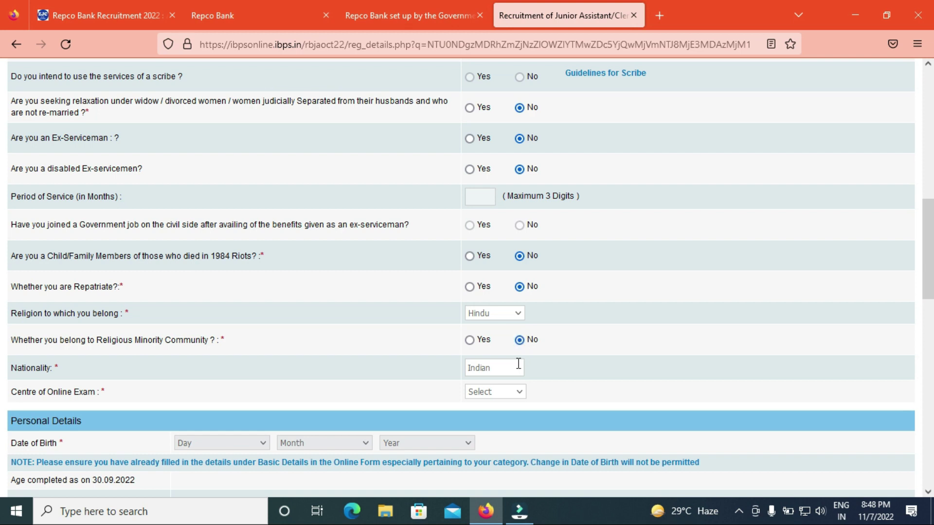
click(494, 389)
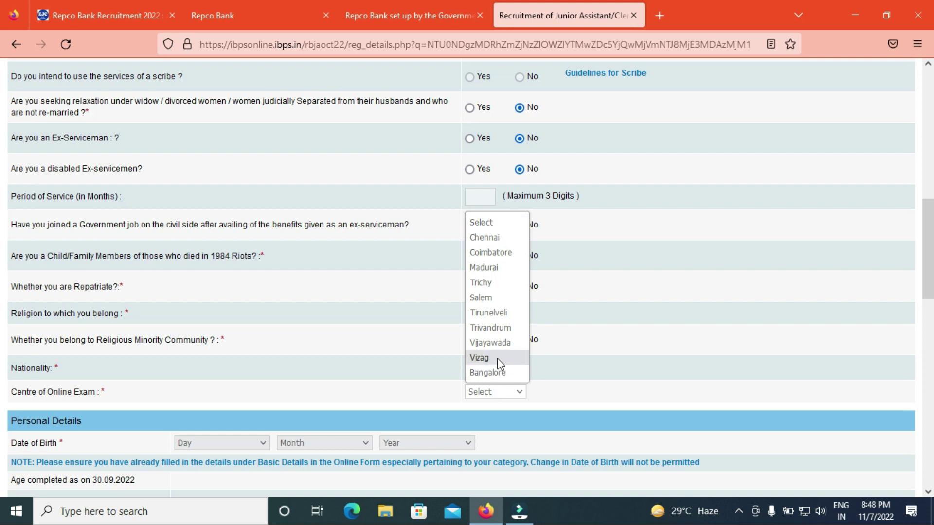
click(492, 342)
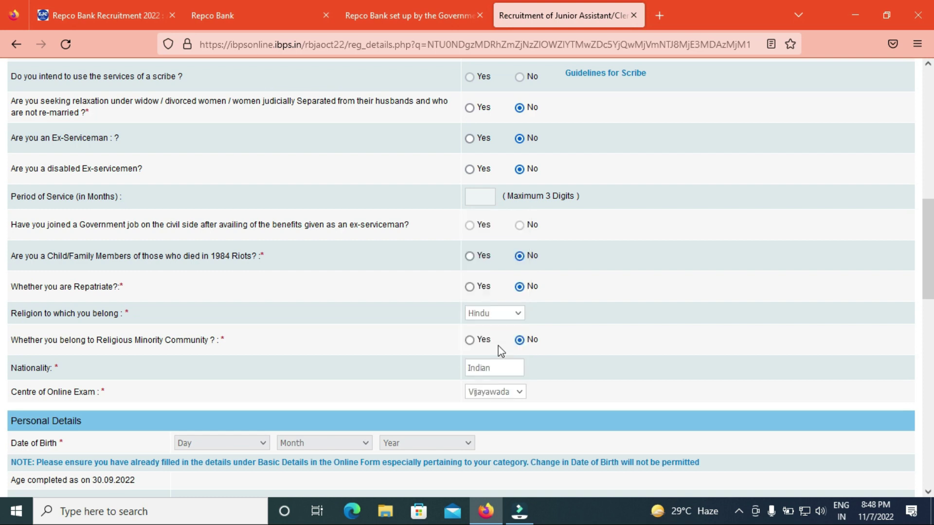
Fill in the personal details with the date of birth, gender Male, marital status Unmarried and No for a twin brother or sister
scroll(2, 291, down, 4)
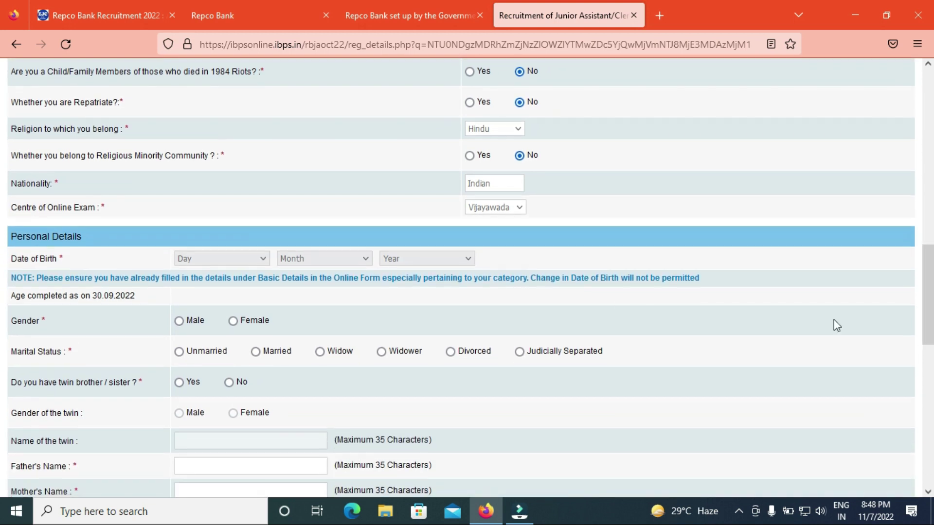
click(218, 259)
click(194, 292)
click(313, 259)
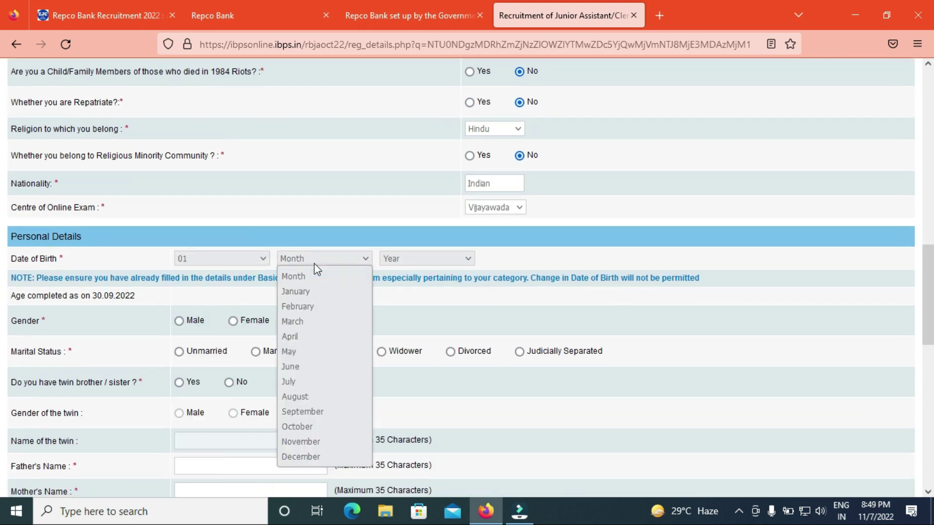
click(311, 291)
click(421, 258)
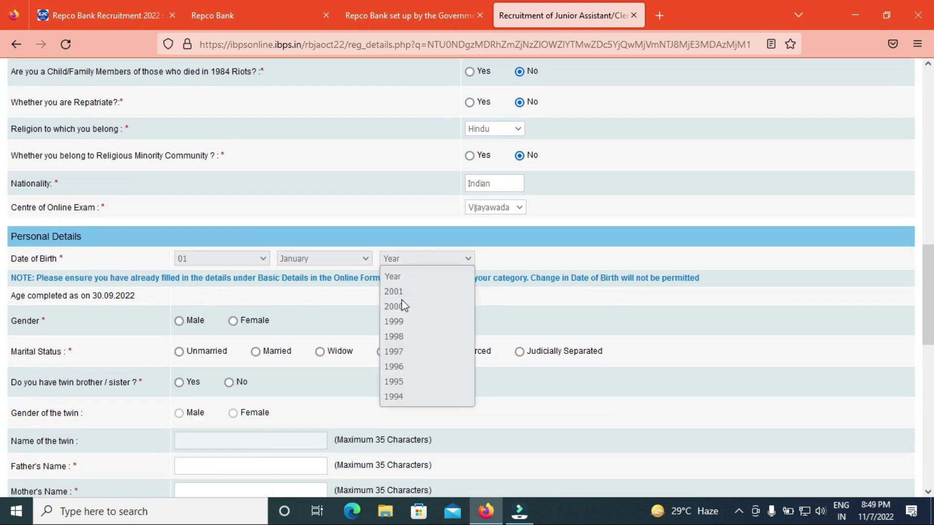
click(403, 304)
click(179, 320)
click(179, 354)
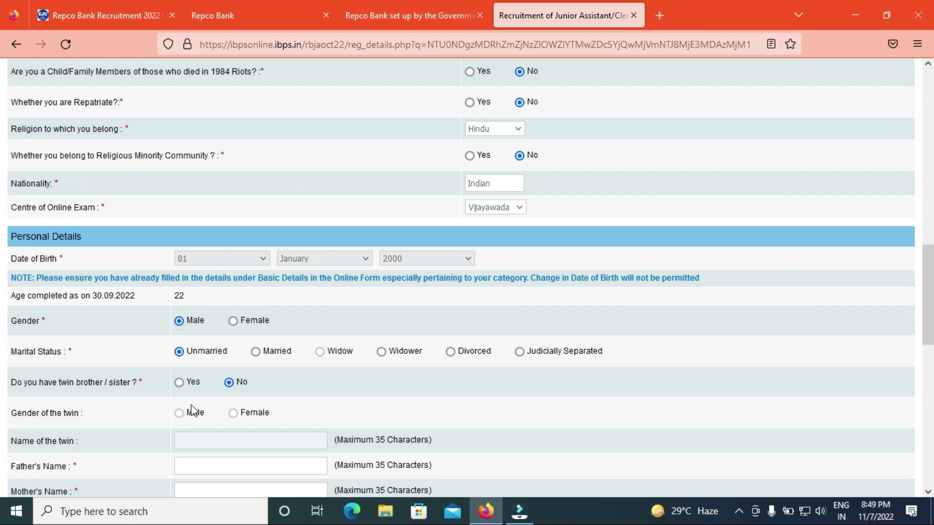
Choose Correspondence Address as the address for GST invoicing, and save the basic details to proceed to the qualification section
scroll(2, 335, down, 2)
scroll(2, 336, down, 3)
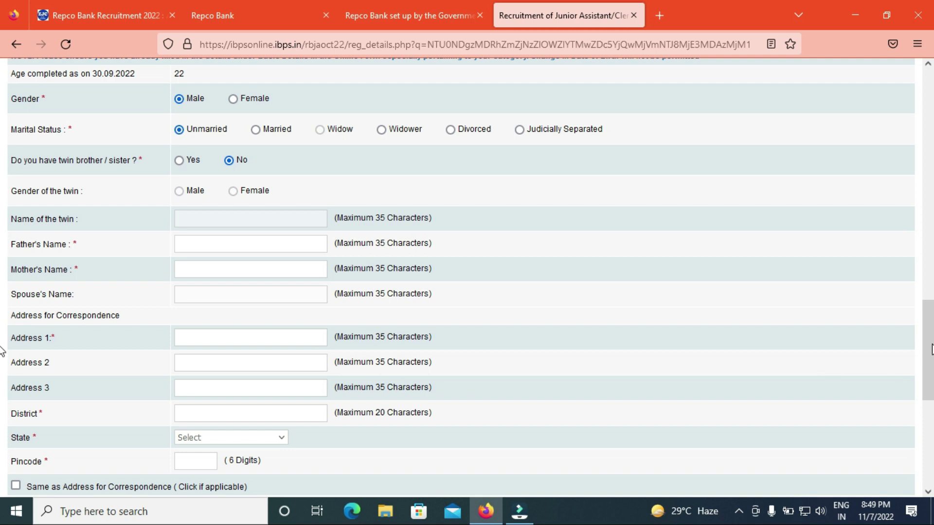
scroll(4, 351, down, 3)
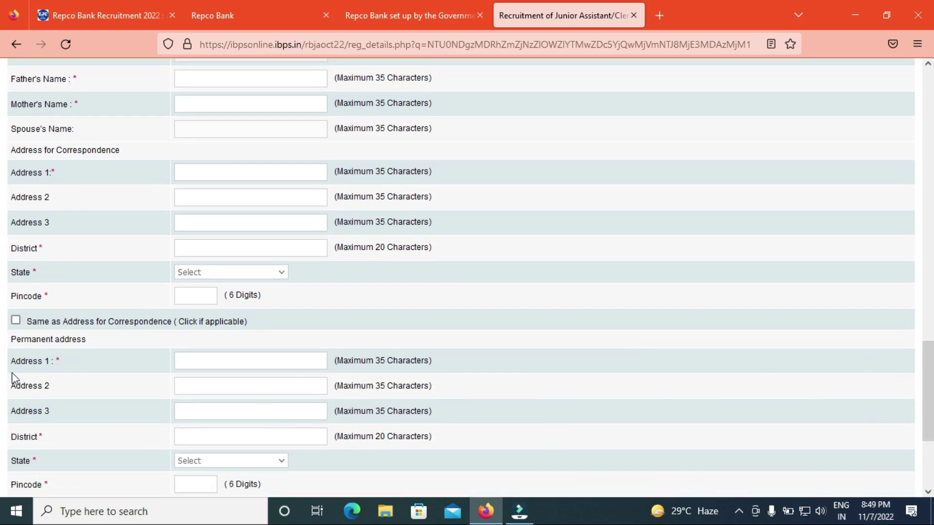
scroll(3, 362, down, 3)
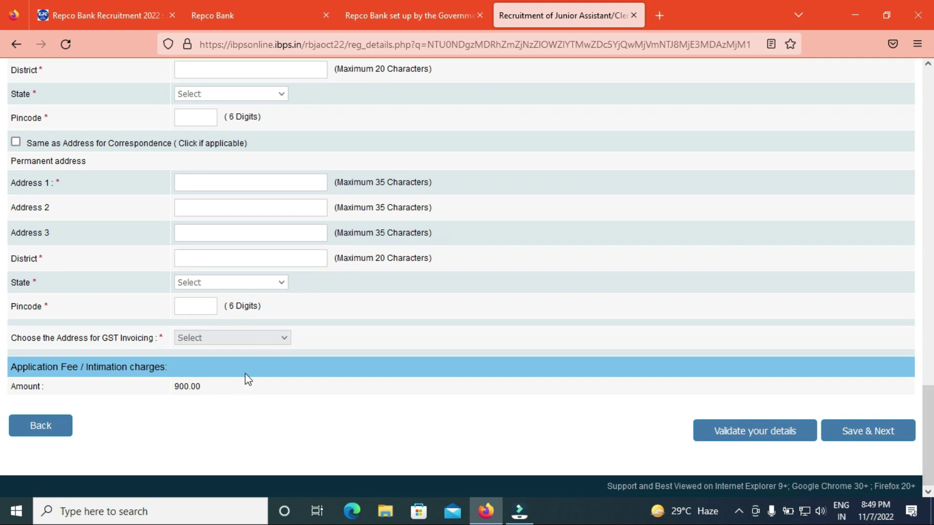
click(253, 339)
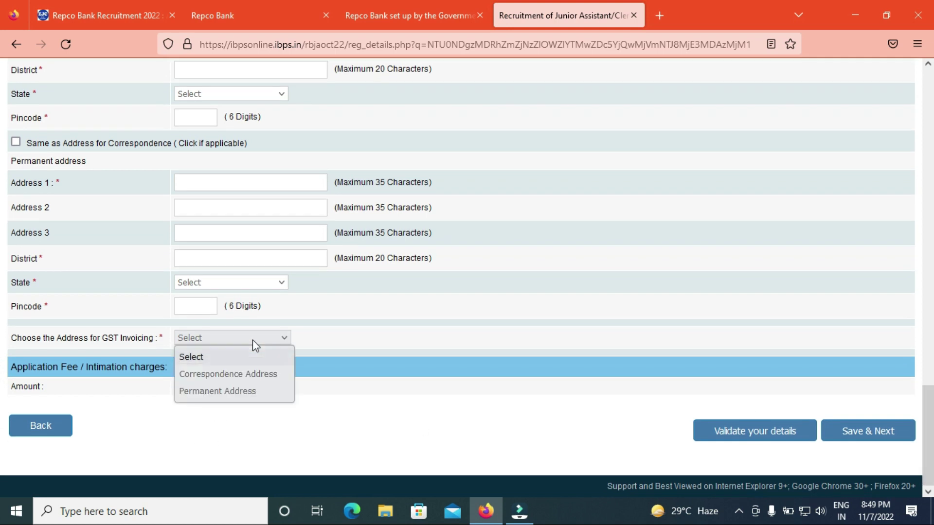
click(229, 372)
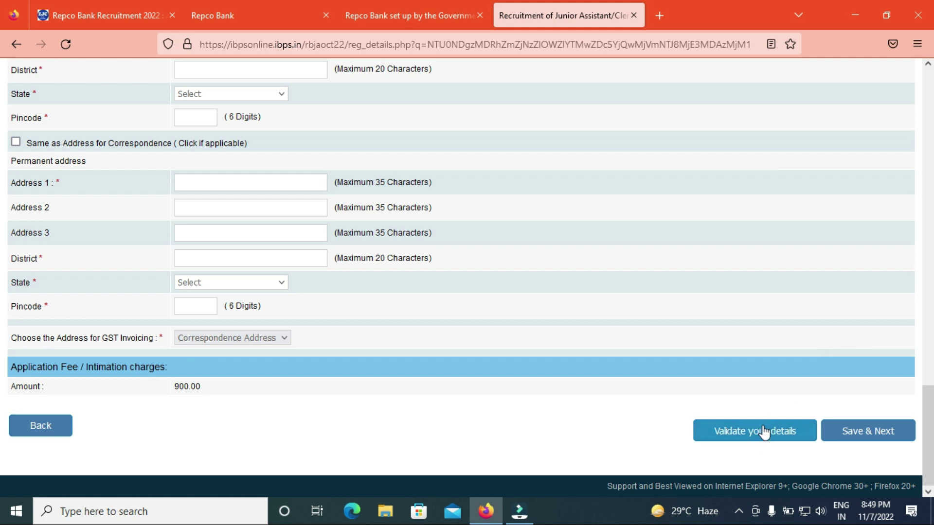
click(882, 433)
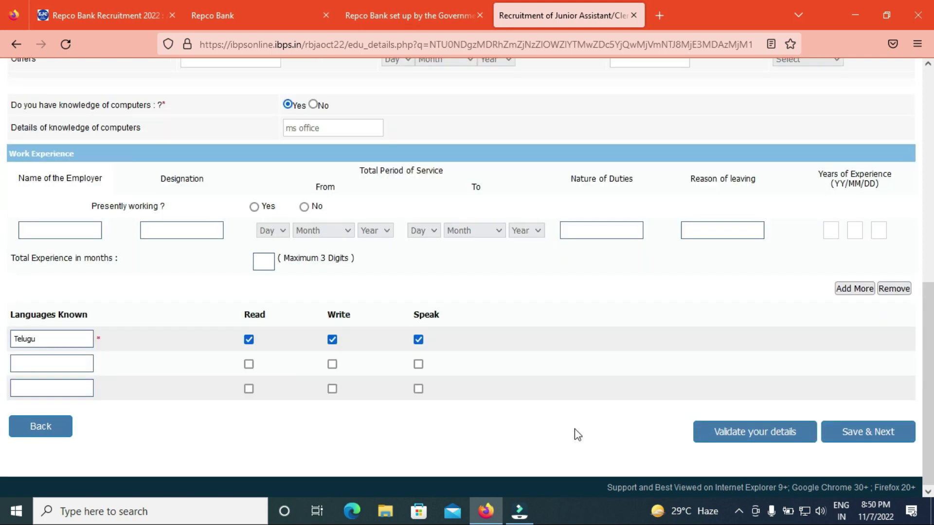
Examine the educational qualification entries, graduation stream options, computer knowledge, work experience and languages known
scroll(928, 340, up, 7)
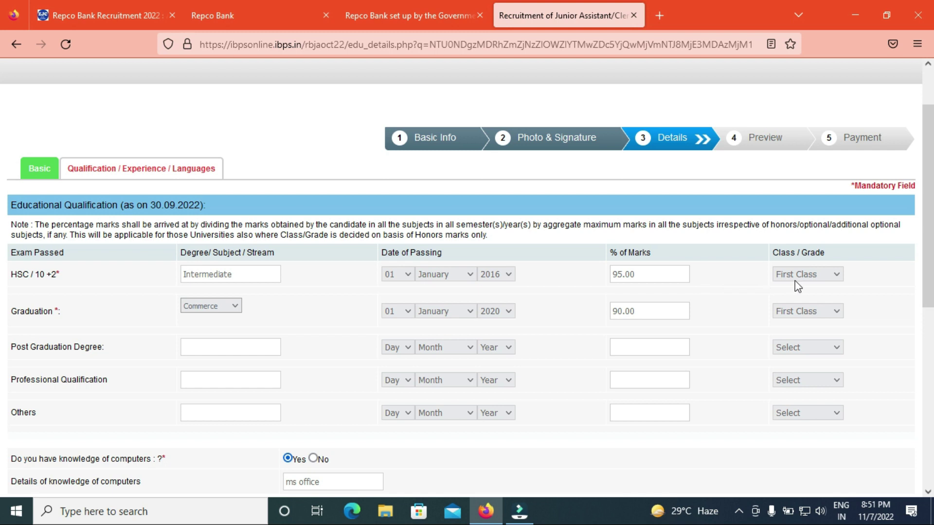
click(209, 310)
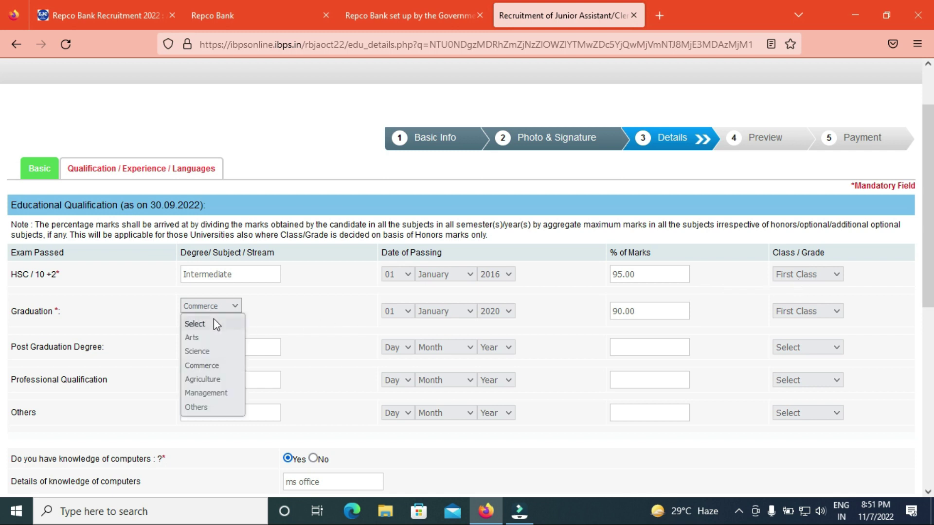
click(291, 312)
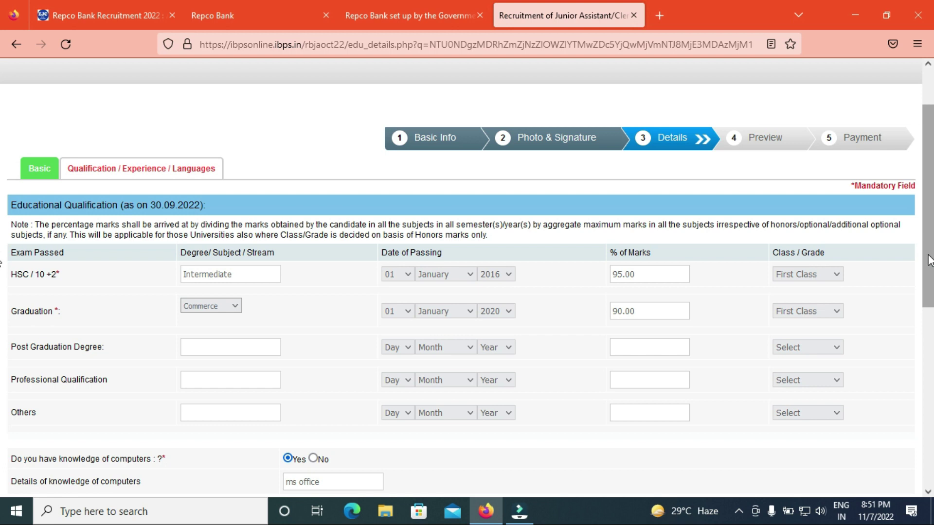
drag(927, 263, 931, 336)
drag(3, 337, 348, 323)
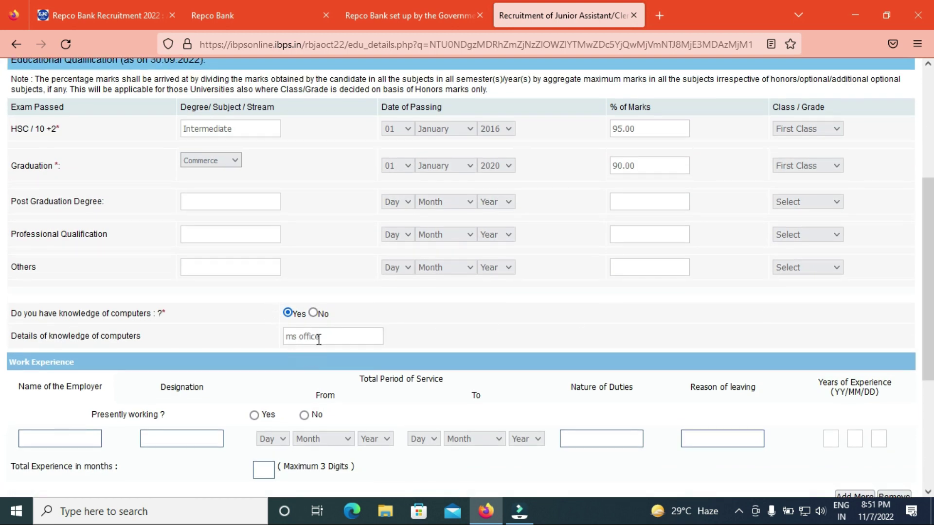
drag(929, 273, 931, 324)
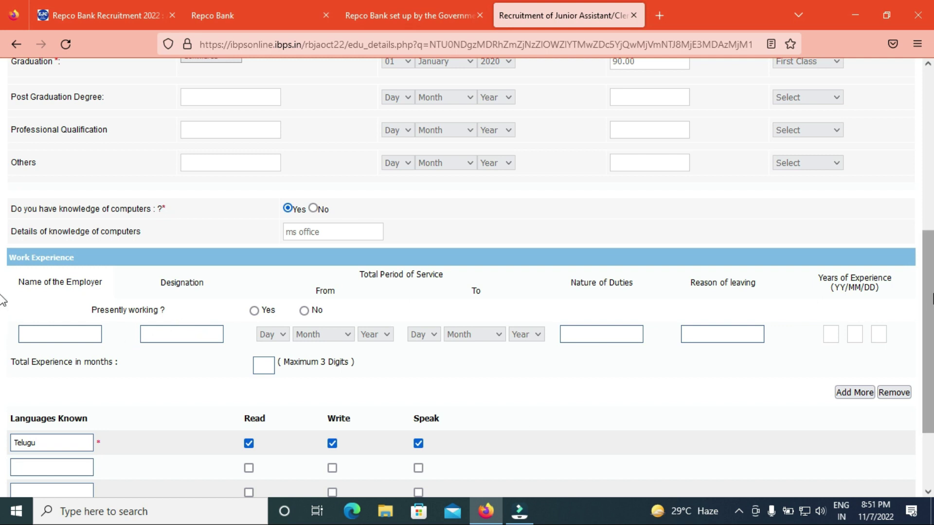
scroll(5, 301, down, 2)
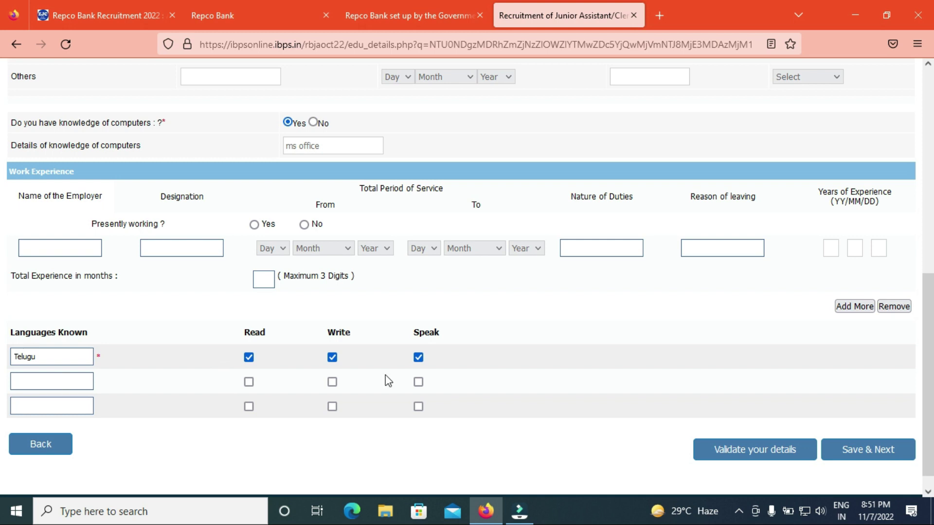
Validate the qualification, experience and language details, and save them to proceed to the preview
click(783, 457)
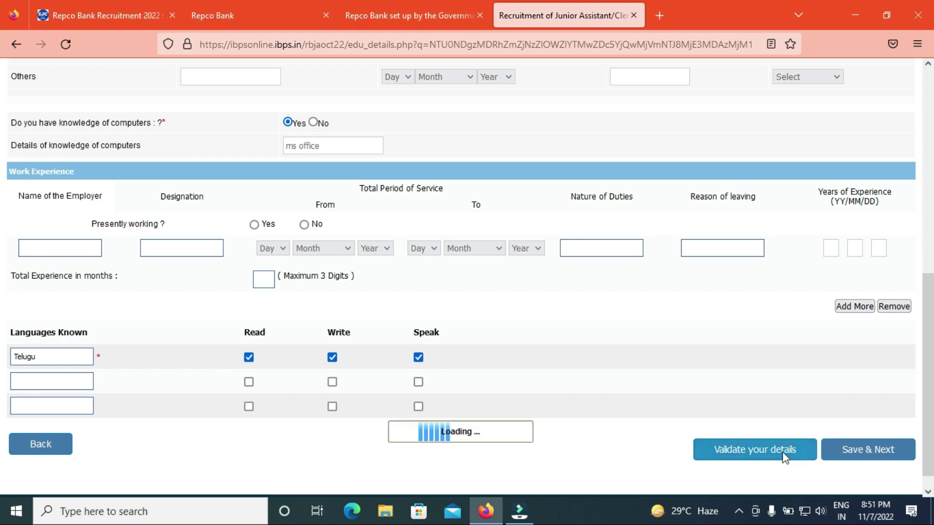
click(578, 307)
click(880, 454)
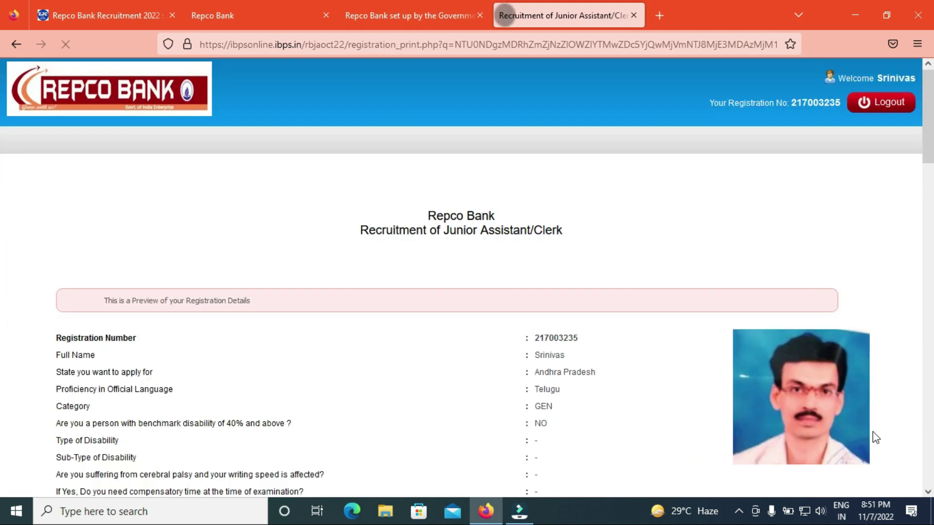
Agree to the declaration after checking the registration preview, and complete the registration with confirmation
scroll(3, 134, down, 20)
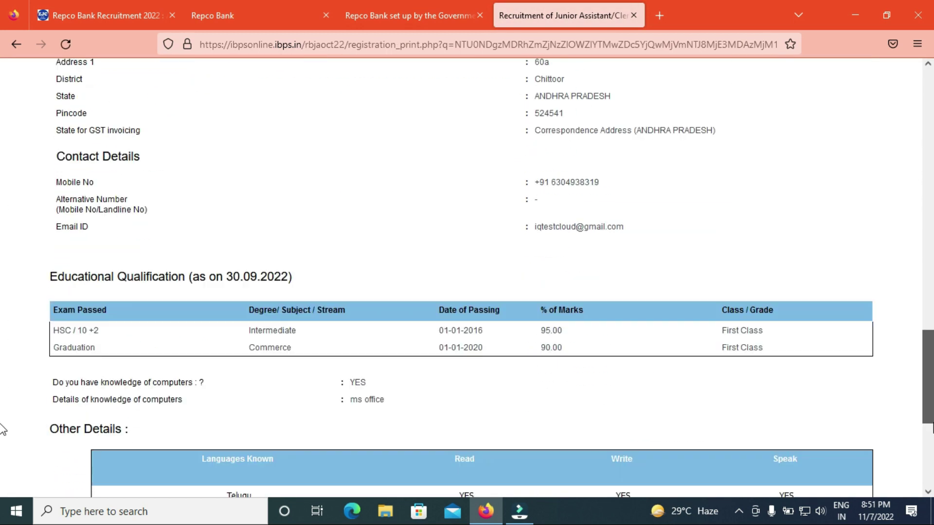
click(54, 317)
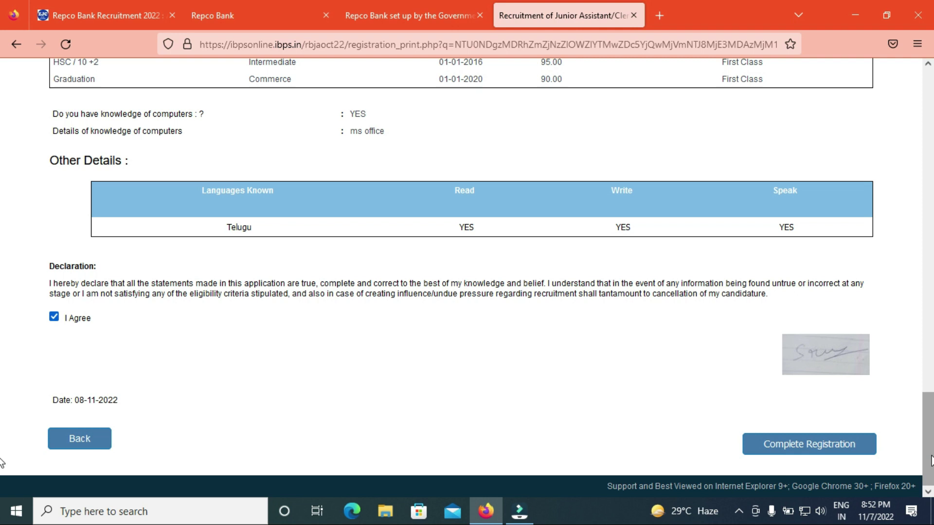
scroll(2, 437, up, 5)
scroll(3, 389, up, 10)
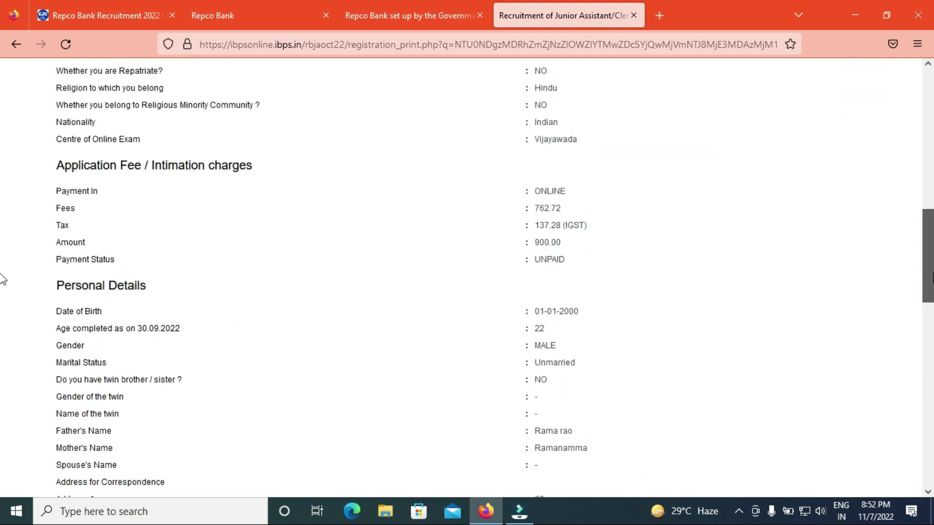
scroll(3, 372, down, 15)
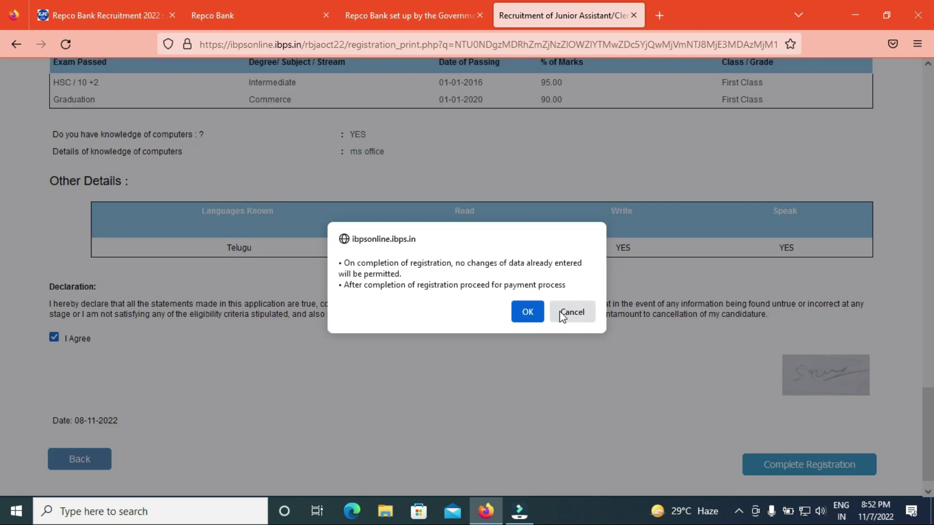
click(530, 317)
click(529, 315)
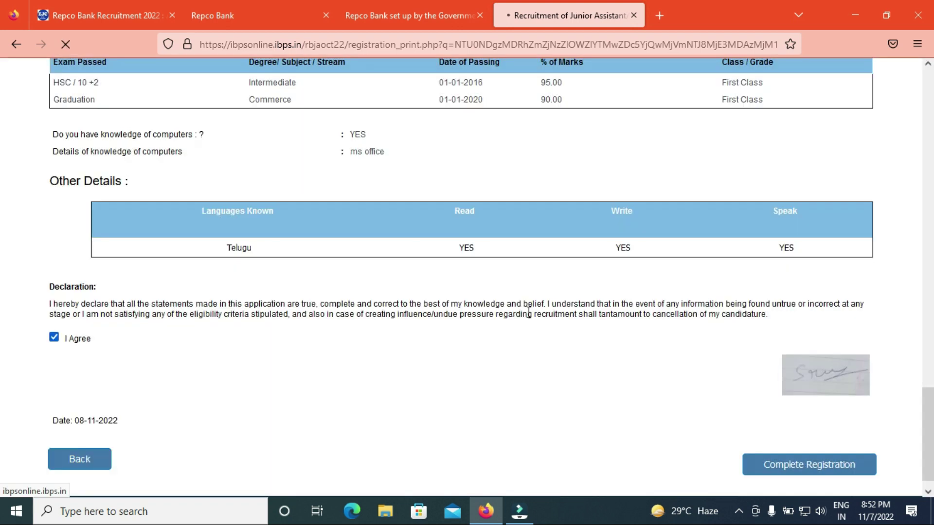
Enter the image security code and submit the 900.00 fee payment to open the BillDesk payment page, and close that page
click(342, 291)
text(b)
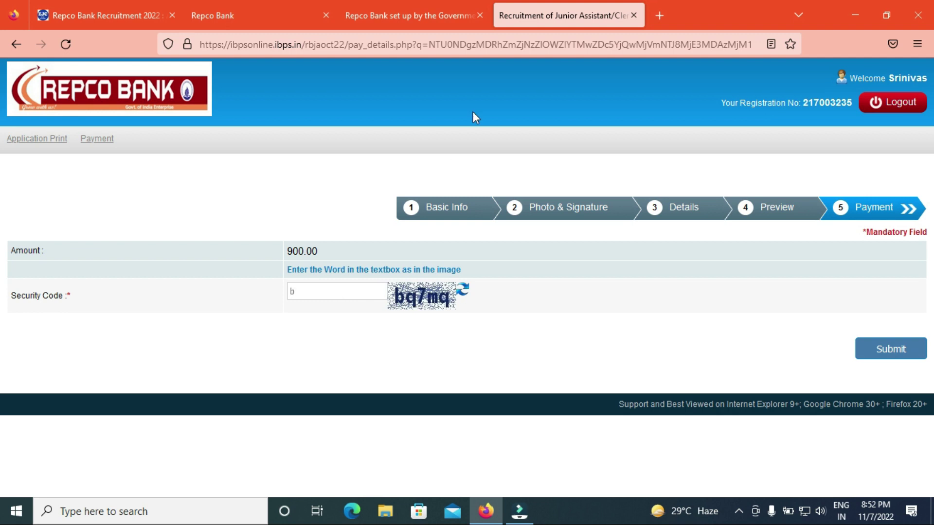
text(q7m)
click(888, 350)
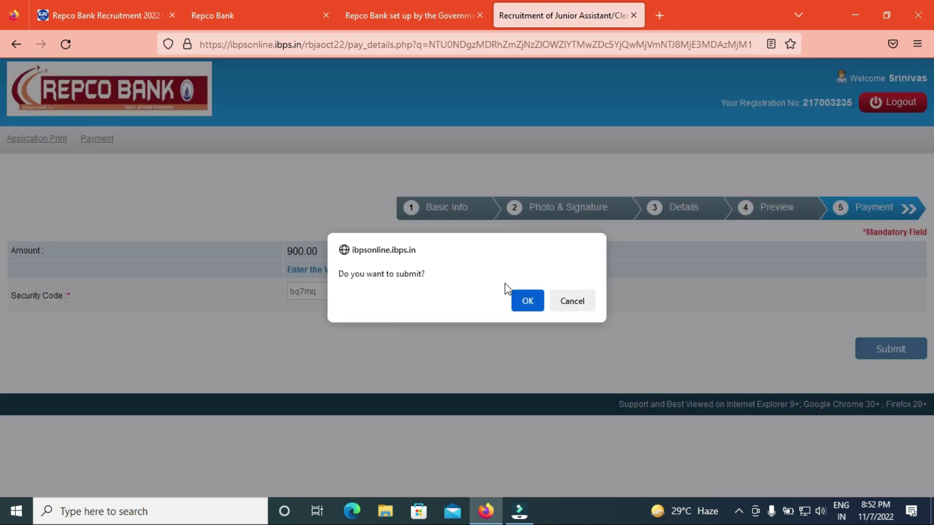
click(527, 301)
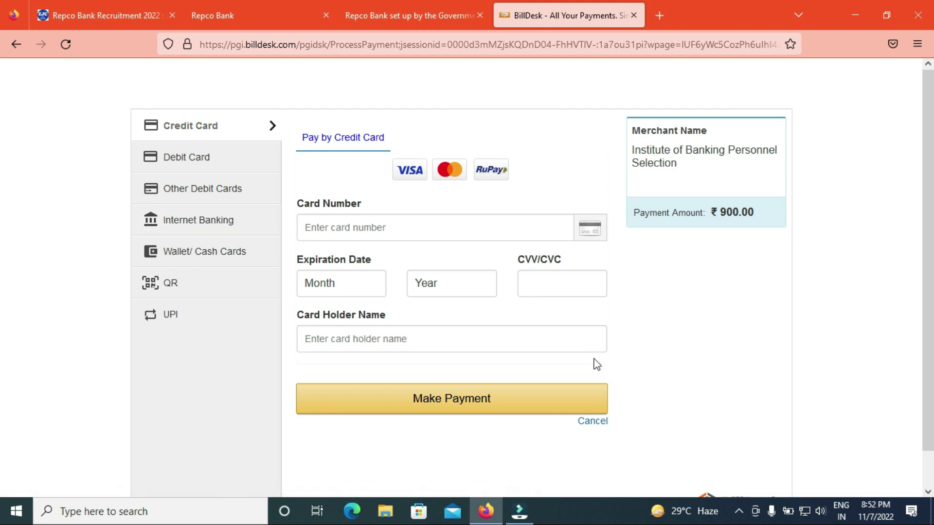
key(ctrl+w)
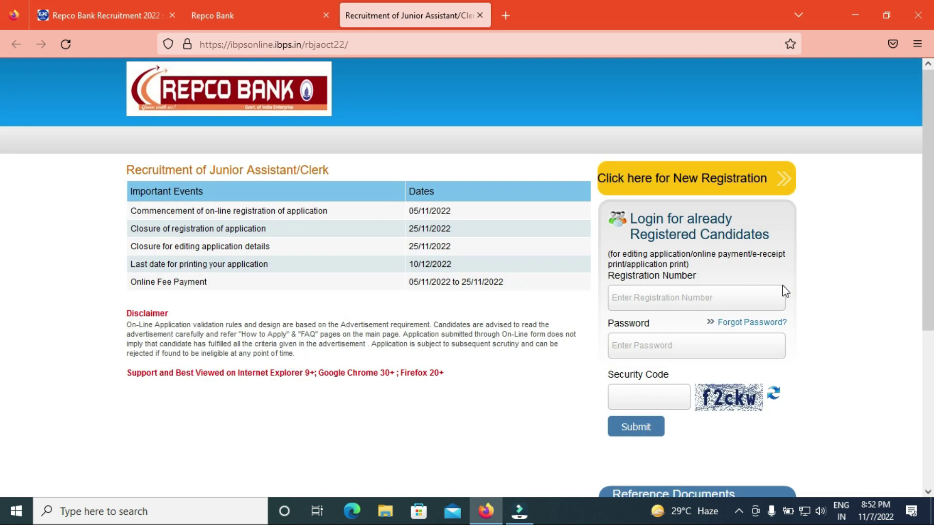